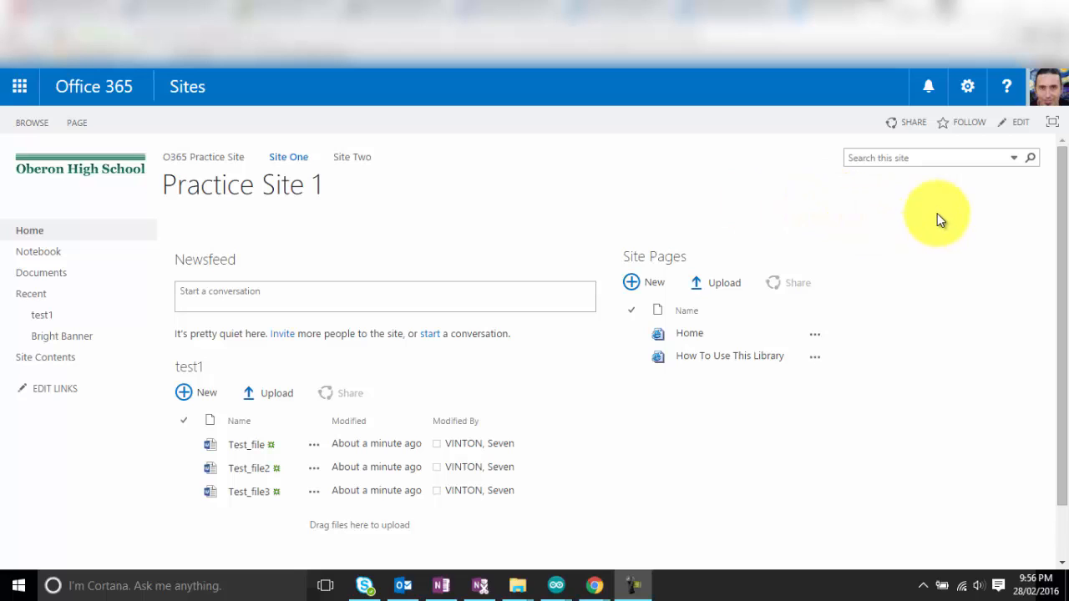
From Add an app, search the site's apps for 'pic' to find Picture Library.
click(969, 89)
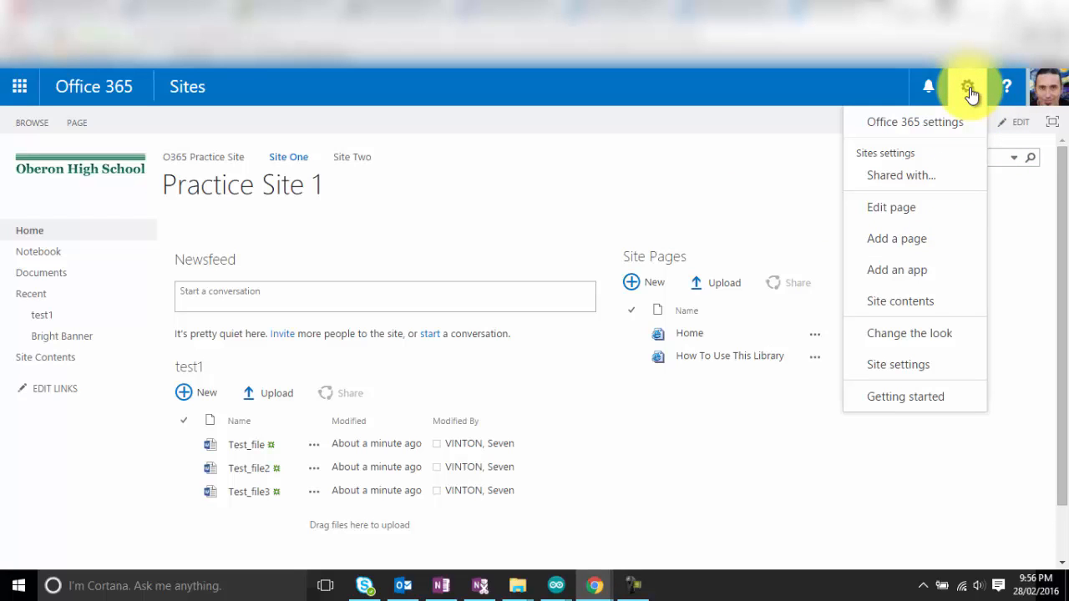
click(885, 273)
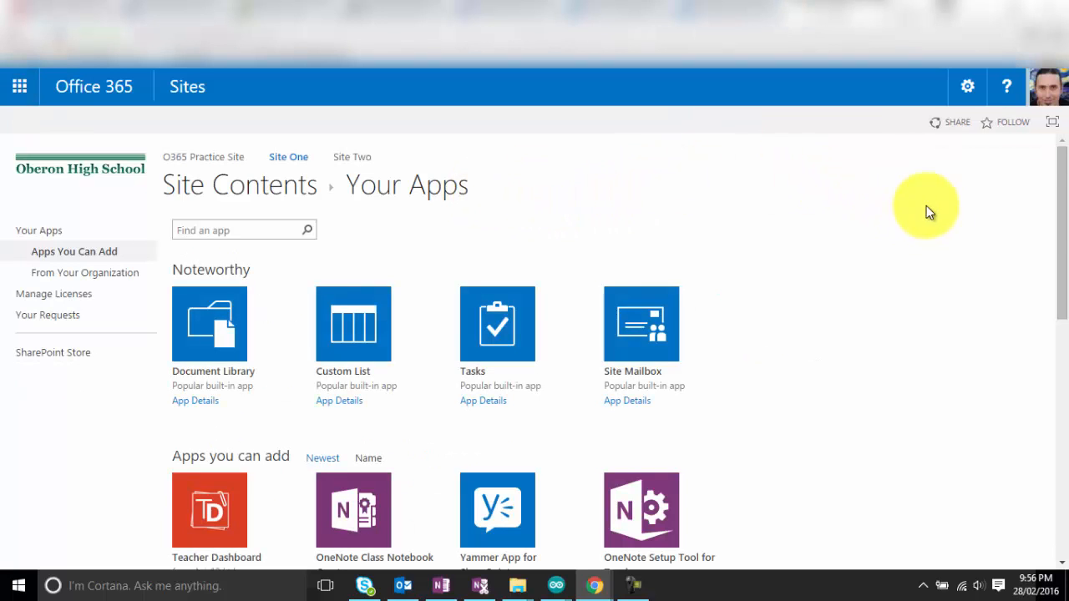
mouse_move(1061, 212)
mouse_down()
mouse_move(1062, 247)
mouse_move(1062, 226)
mouse_up()
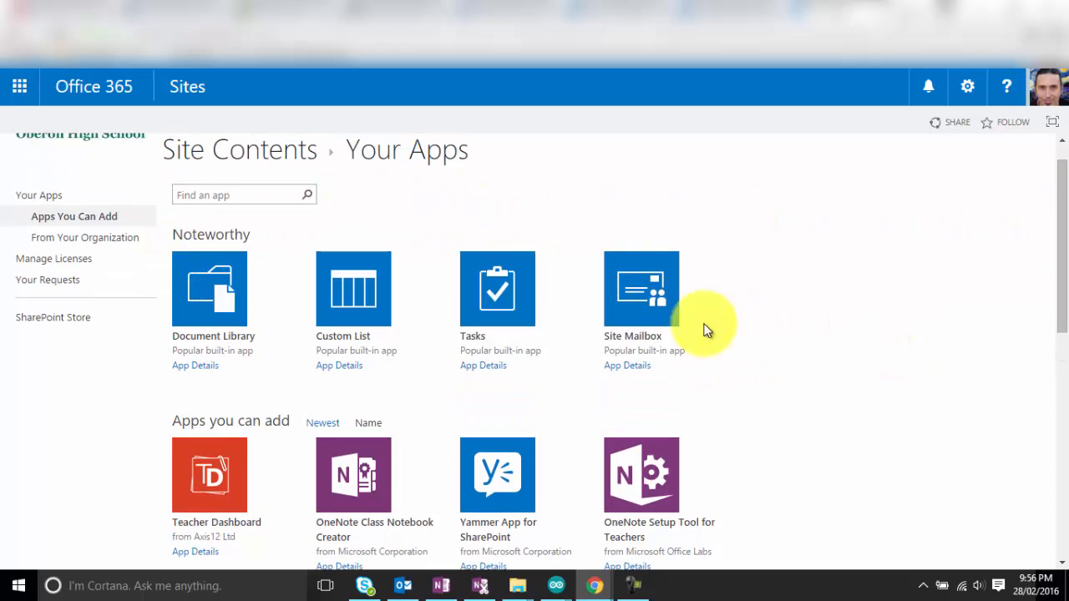
drag(1055, 303, 1056, 294)
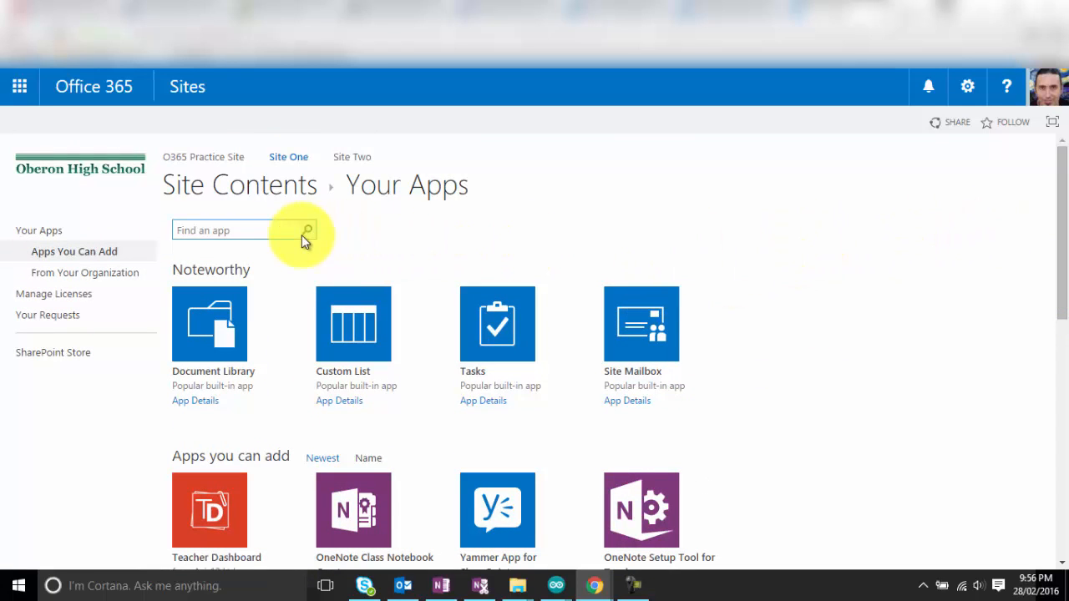
click(187, 230)
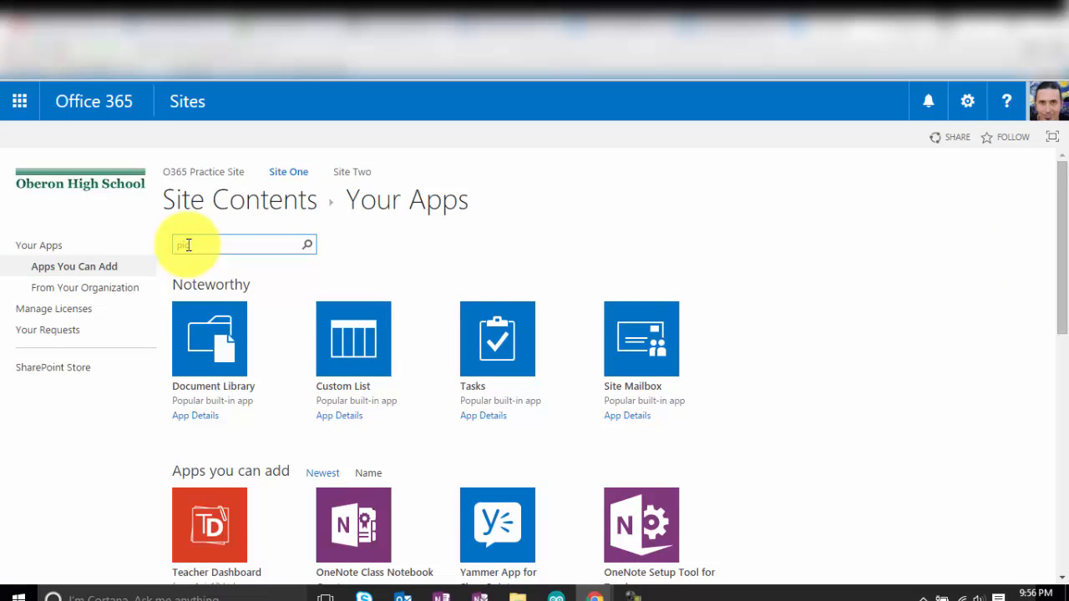
click(307, 245)
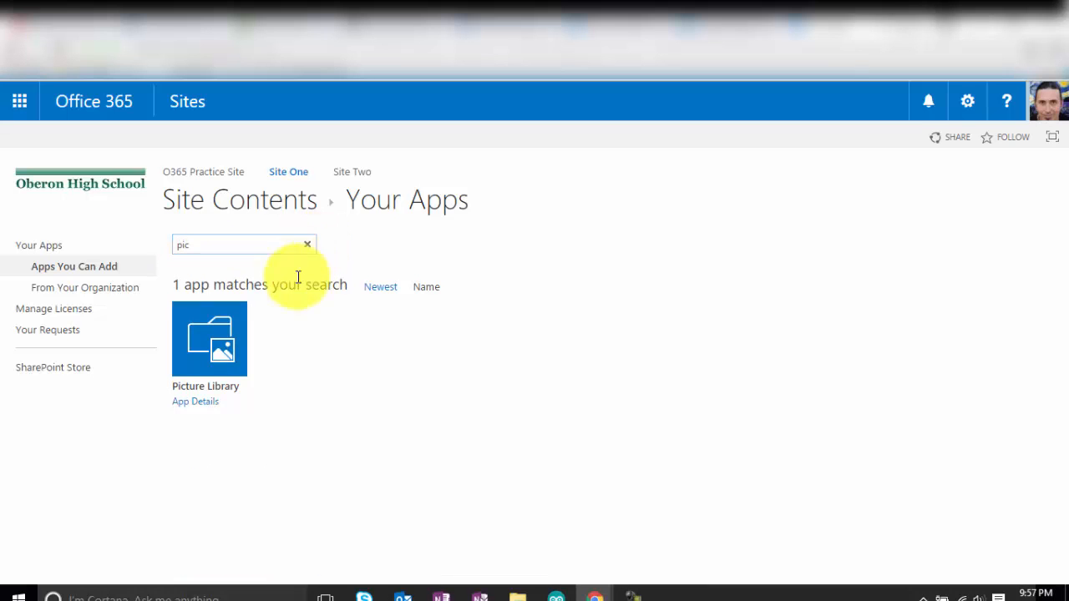
Create a picture library named Pic1 and open it from Site Contents.
click(222, 364)
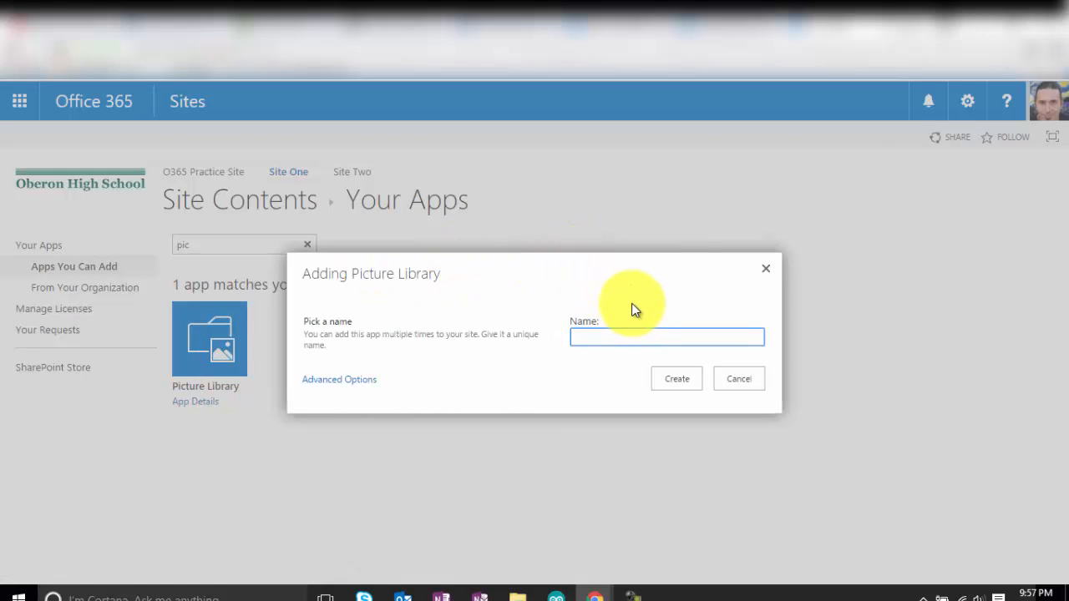
text(Pic1)
click(681, 386)
click(680, 384)
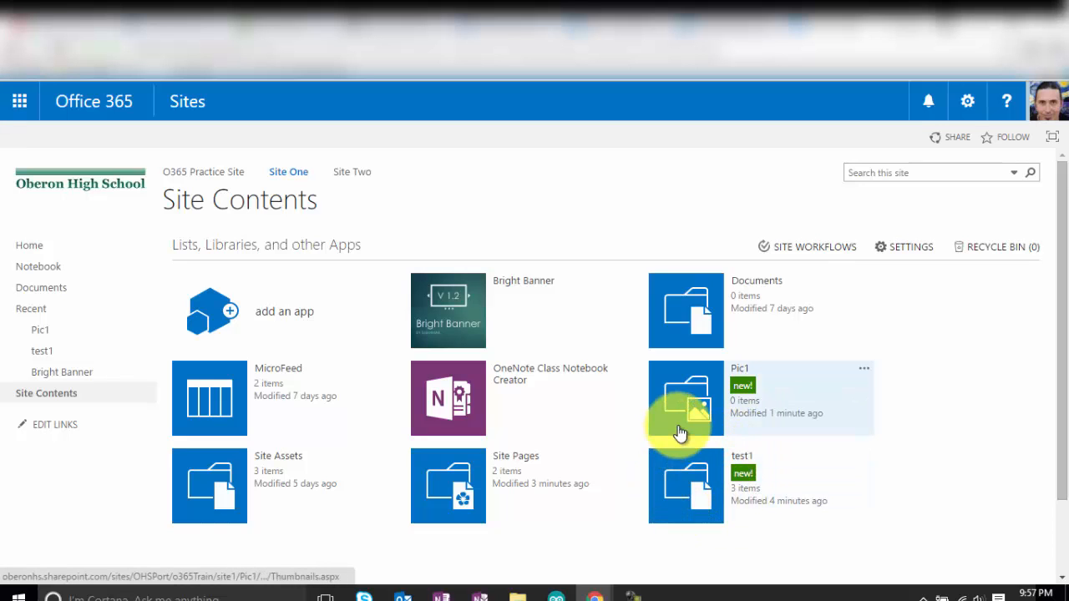
click(711, 392)
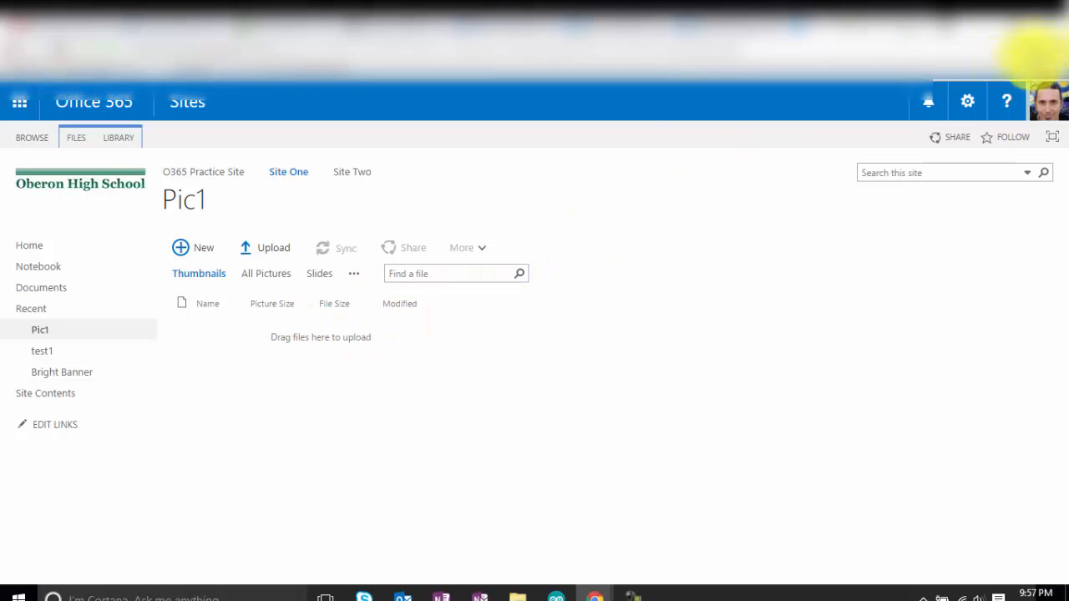
click(1002, 26)
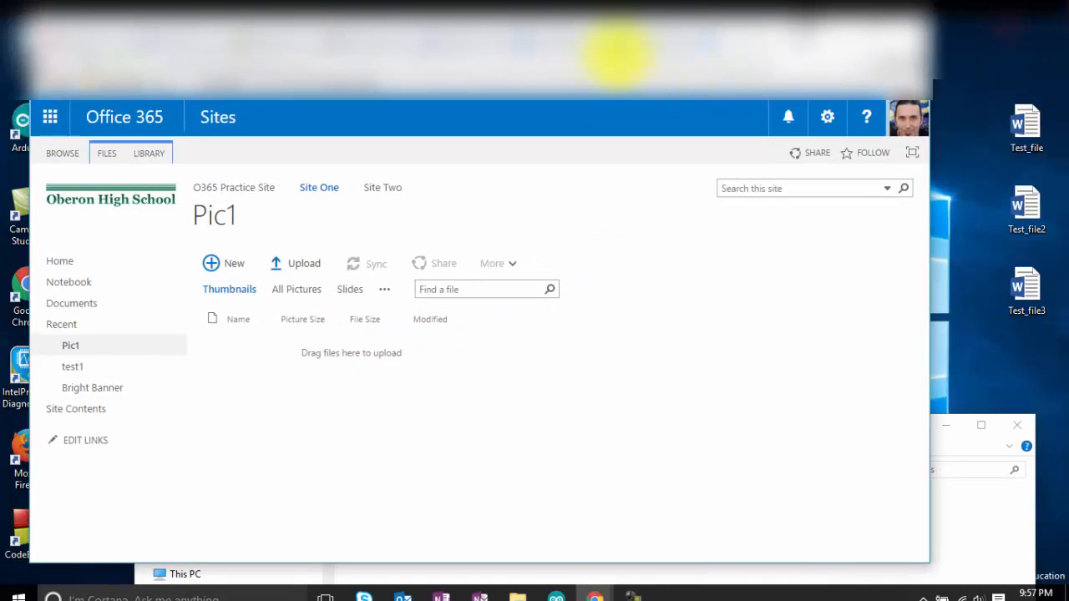
Drag booth_1977, Tom_Roberts and whiteley1 from the images folder into the Pic1 library.
click(964, 499)
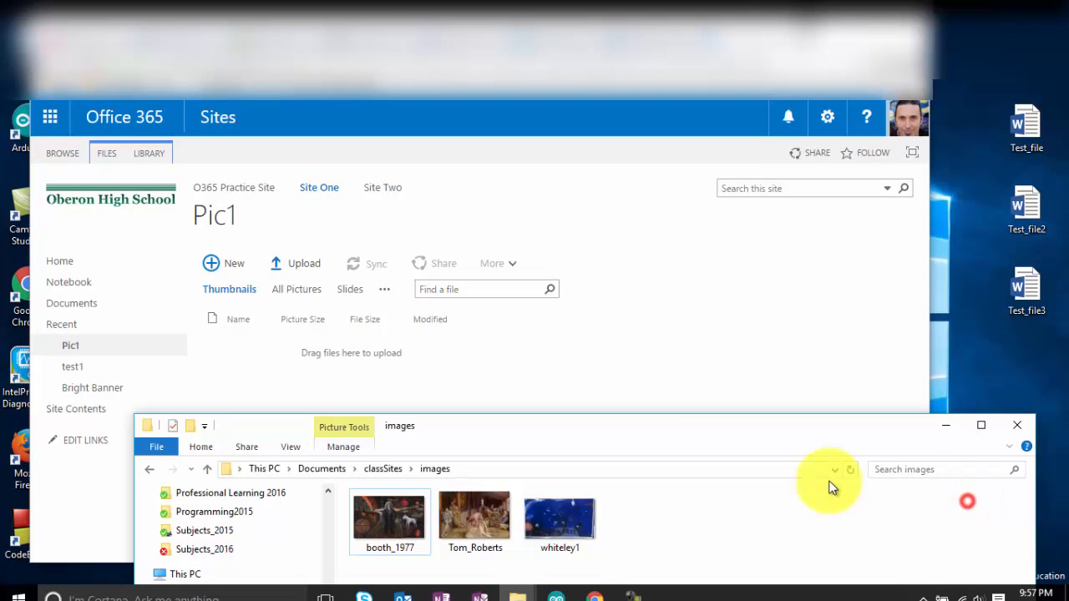
drag(649, 442, 906, 426)
click(831, 499)
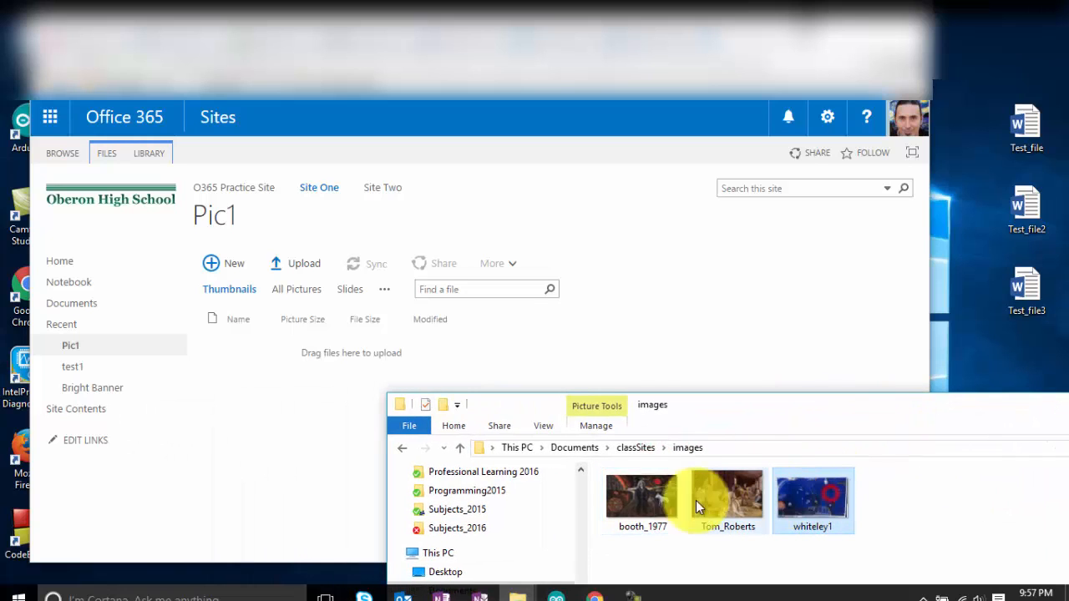
shift+click(650, 498)
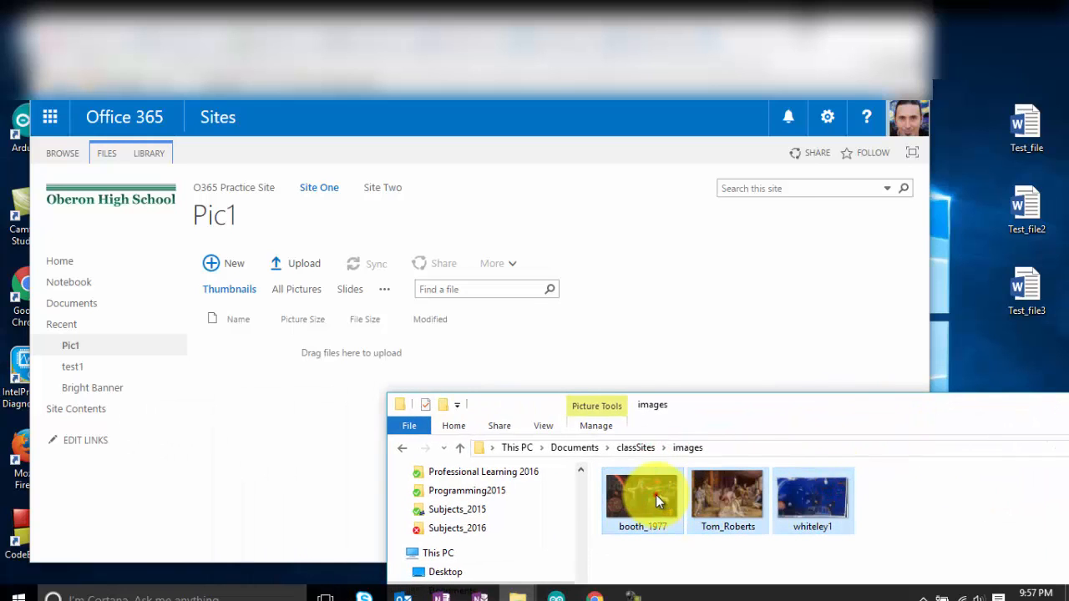
drag(656, 494, 443, 352)
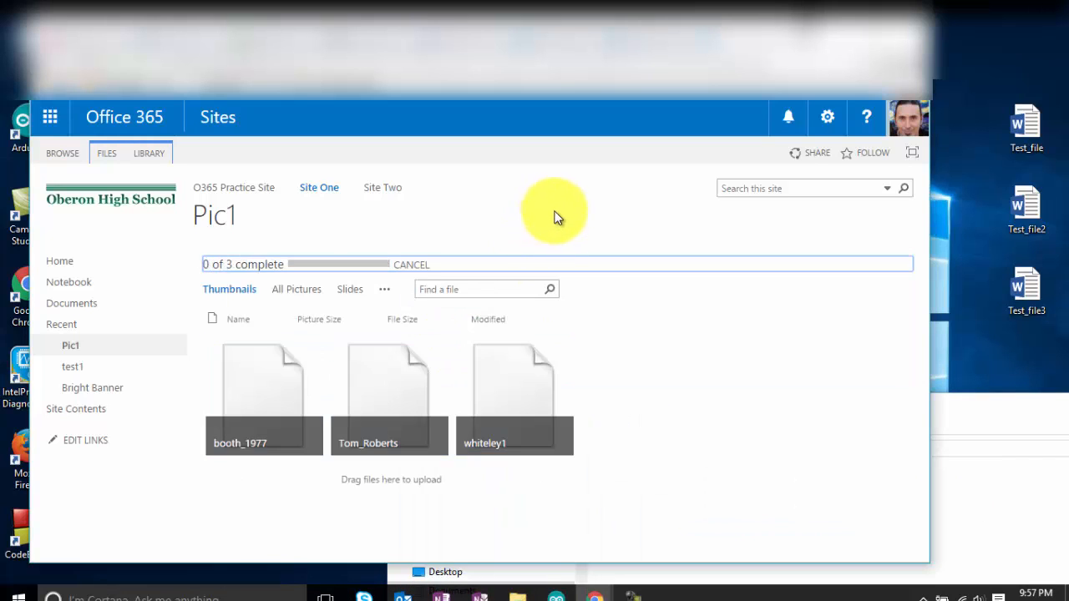
click(878, 29)
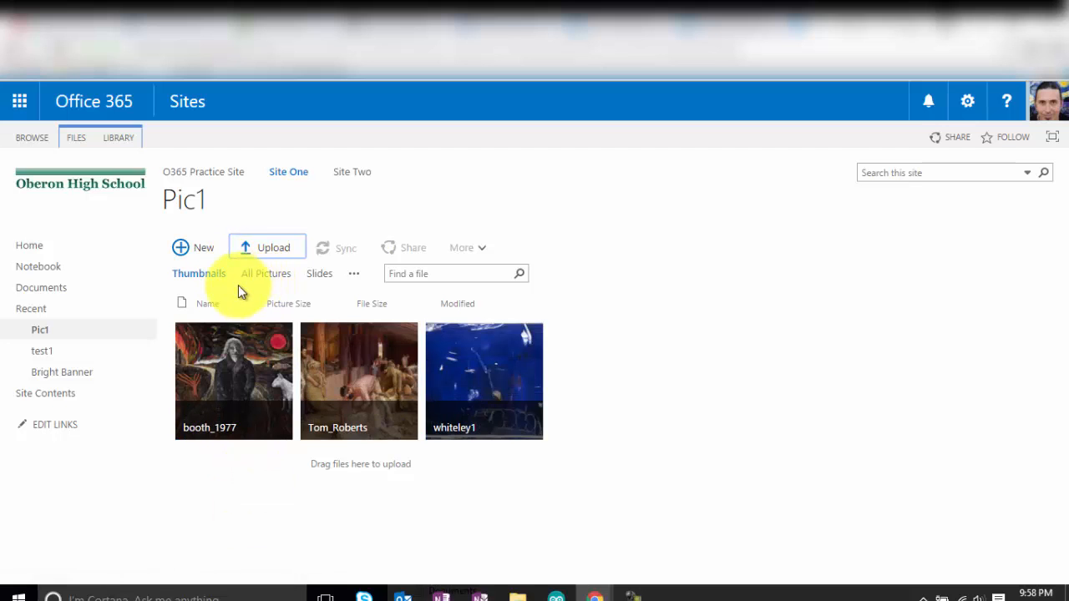
Once the upload finishes, switch Pic1 to the All Pictures view.
click(273, 273)
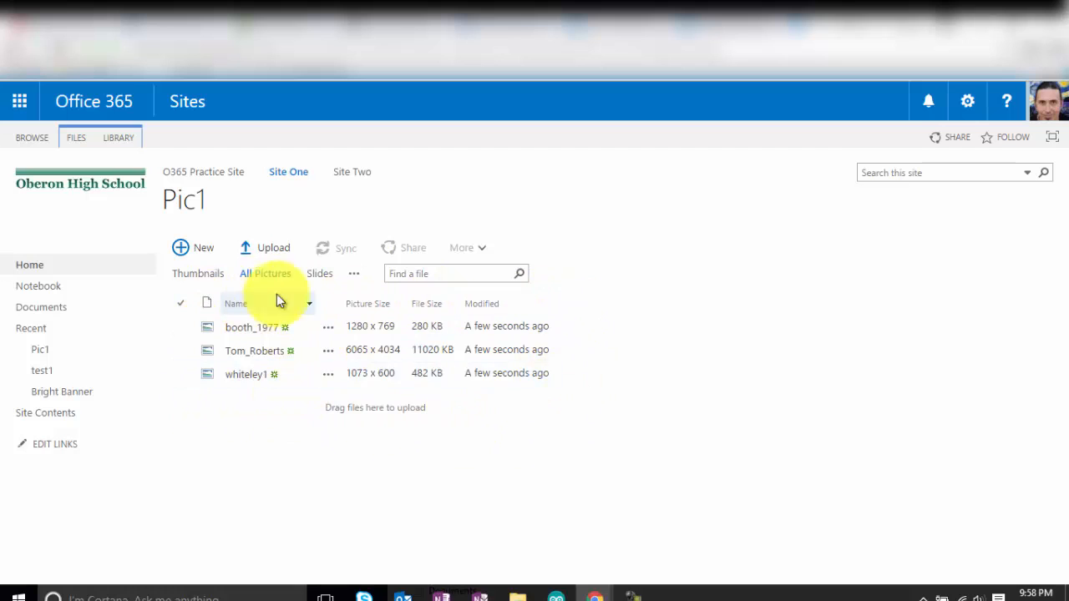
Show Pic1 in the Slides view and move the slideshow on to Tom_Roberts.jpg.
click(326, 278)
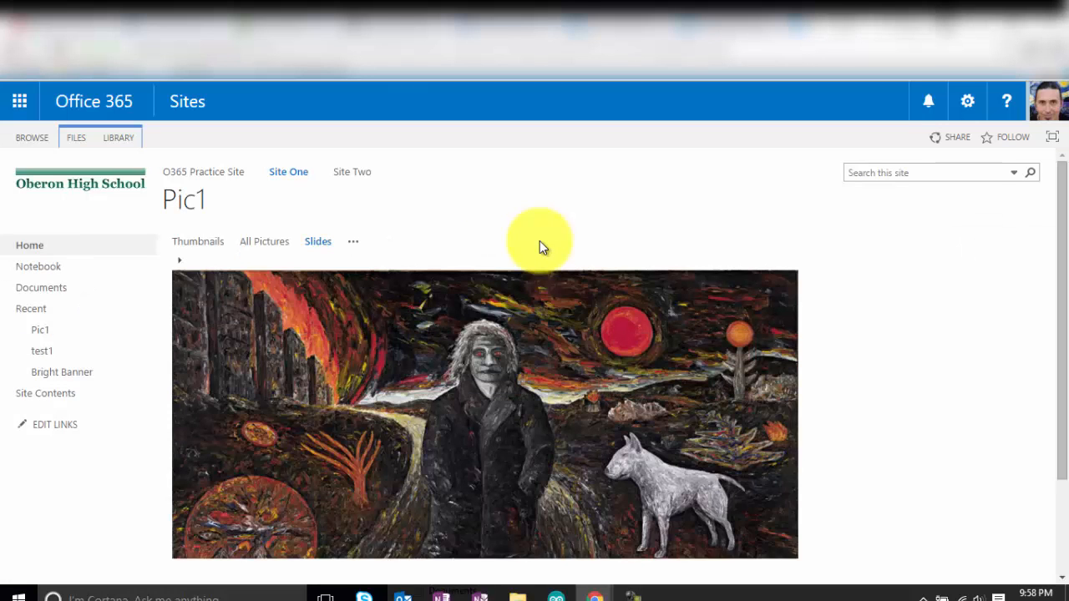
mouse_move(1065, 315)
mouse_down()
mouse_move(1055, 359)
mouse_move(1061, 335)
mouse_up()
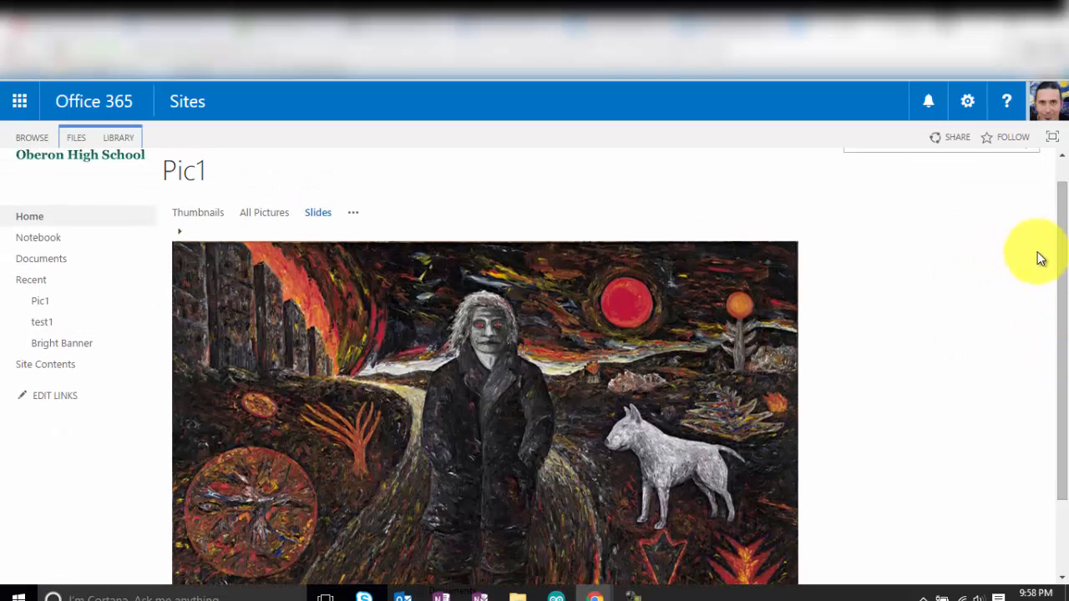
drag(1054, 259, 1013, 264)
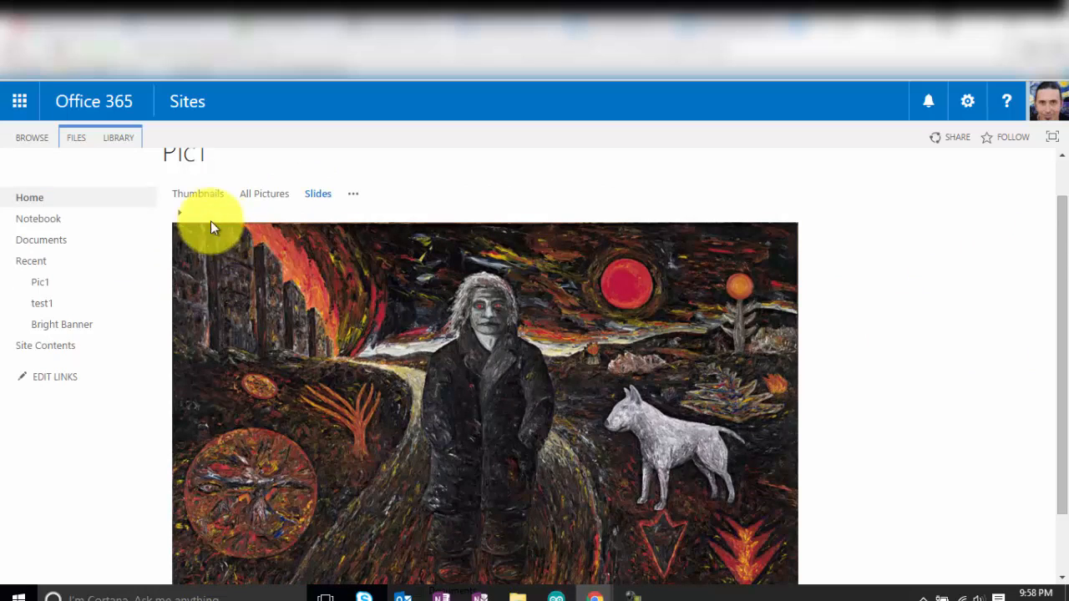
click(180, 211)
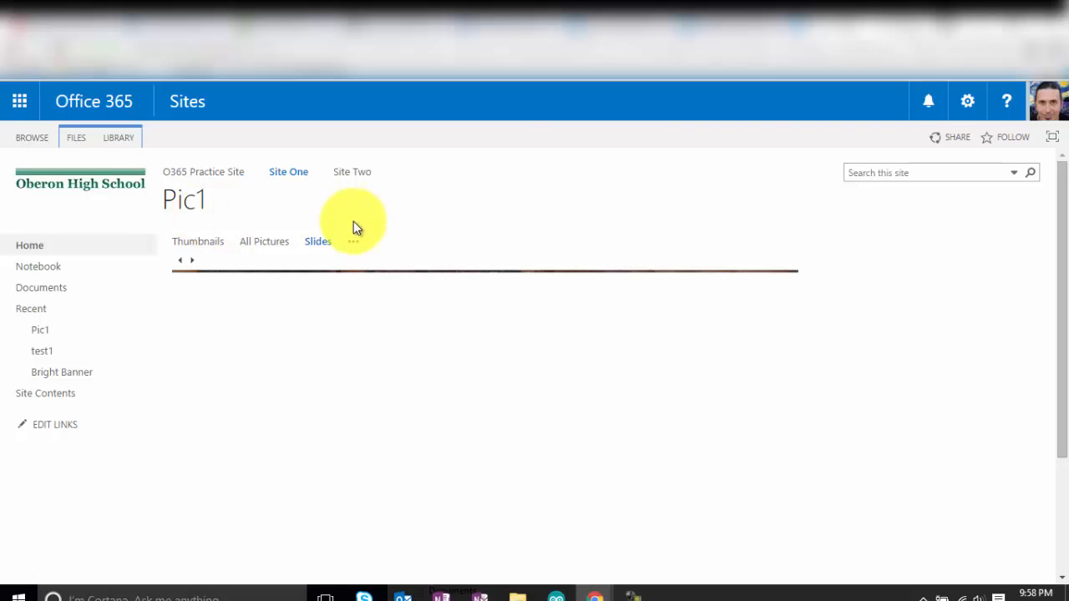
Edit the Site One home page and apply the Two columns with header text layout.
click(288, 176)
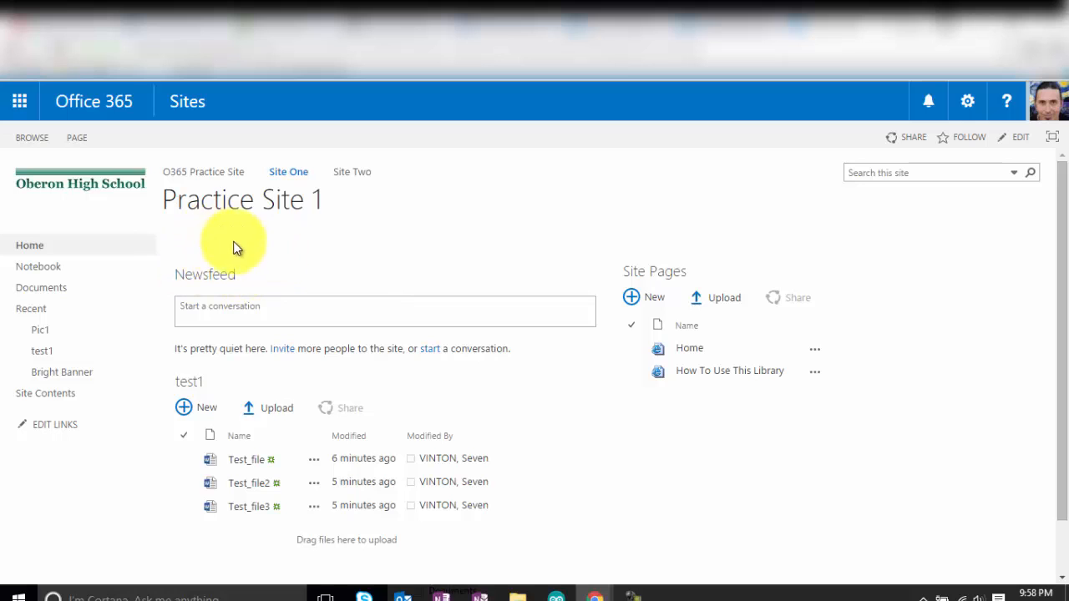
click(1020, 139)
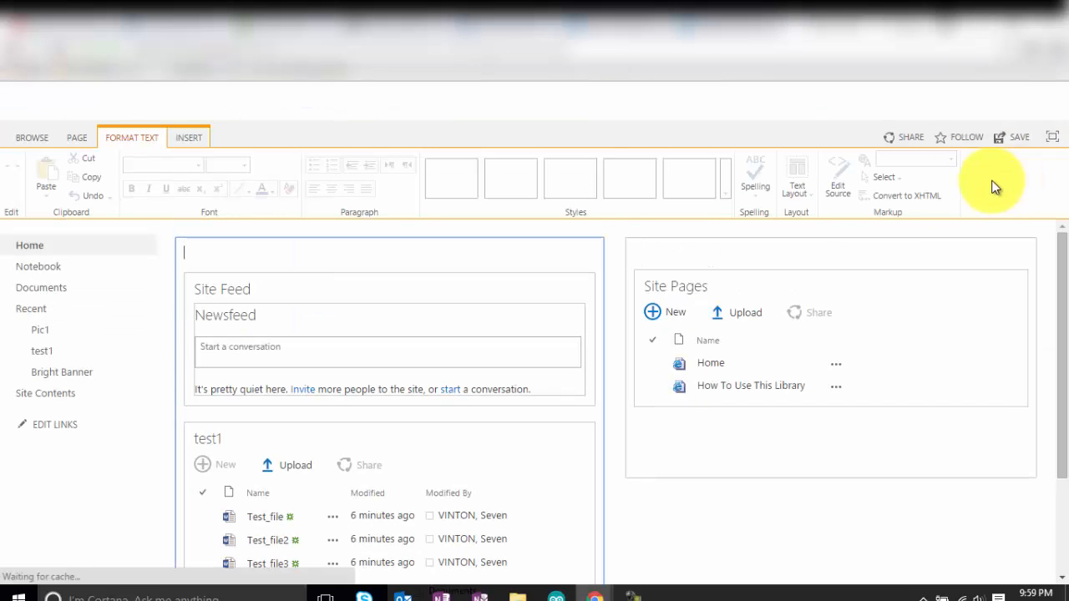
click(186, 252)
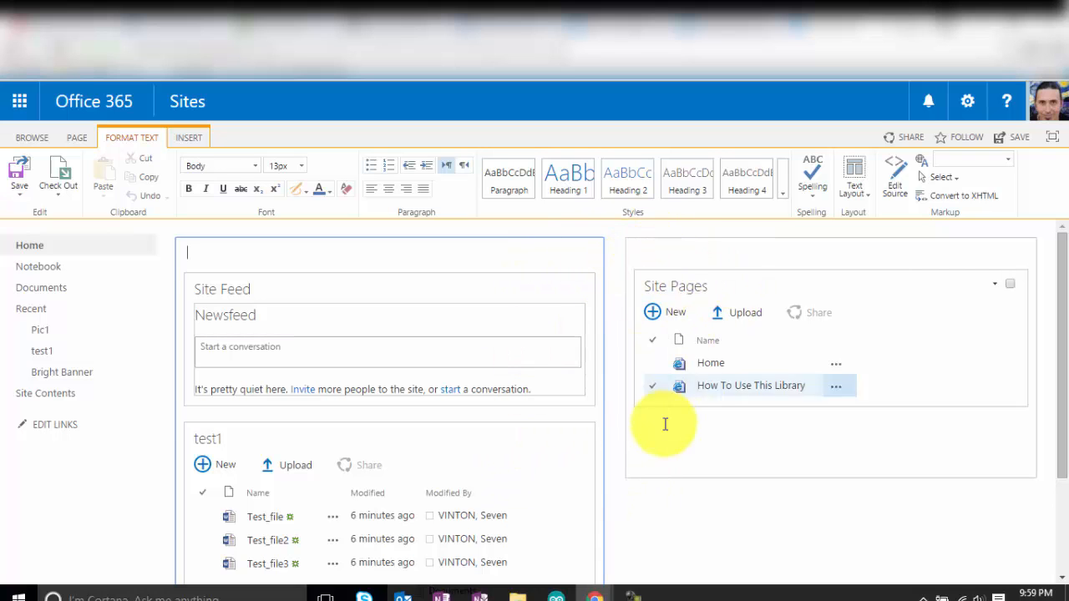
click(852, 182)
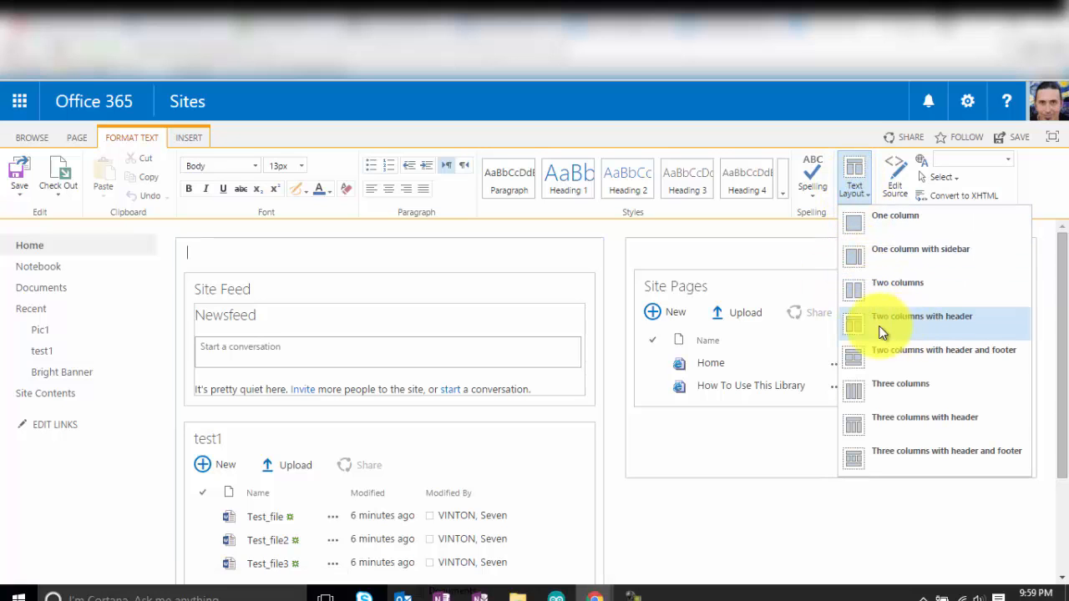
click(914, 330)
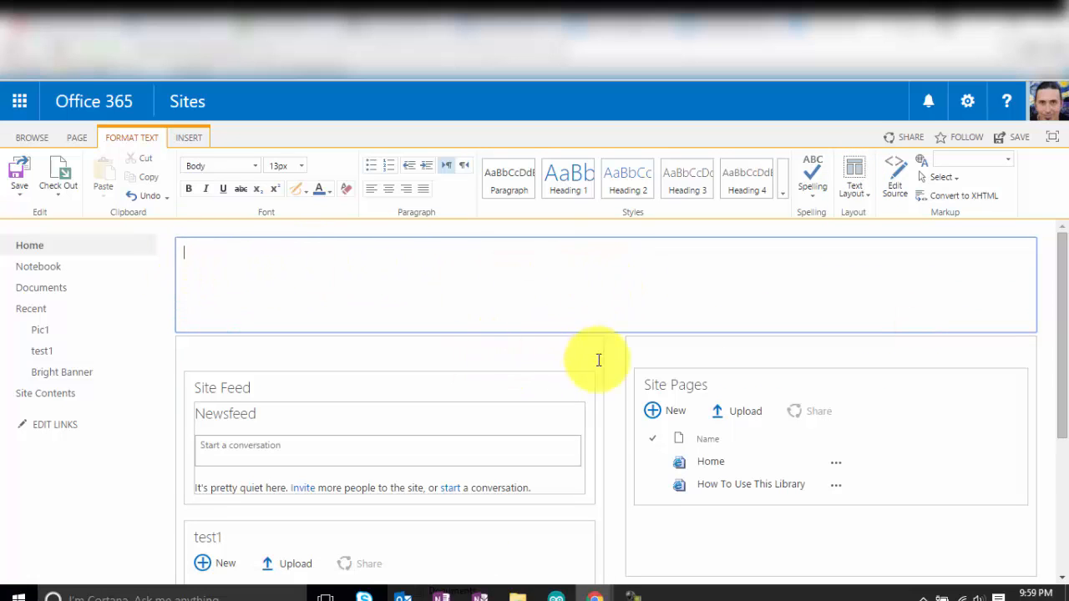
Insert the Pic1 web part from the Apps category into the page's header zone.
click(192, 139)
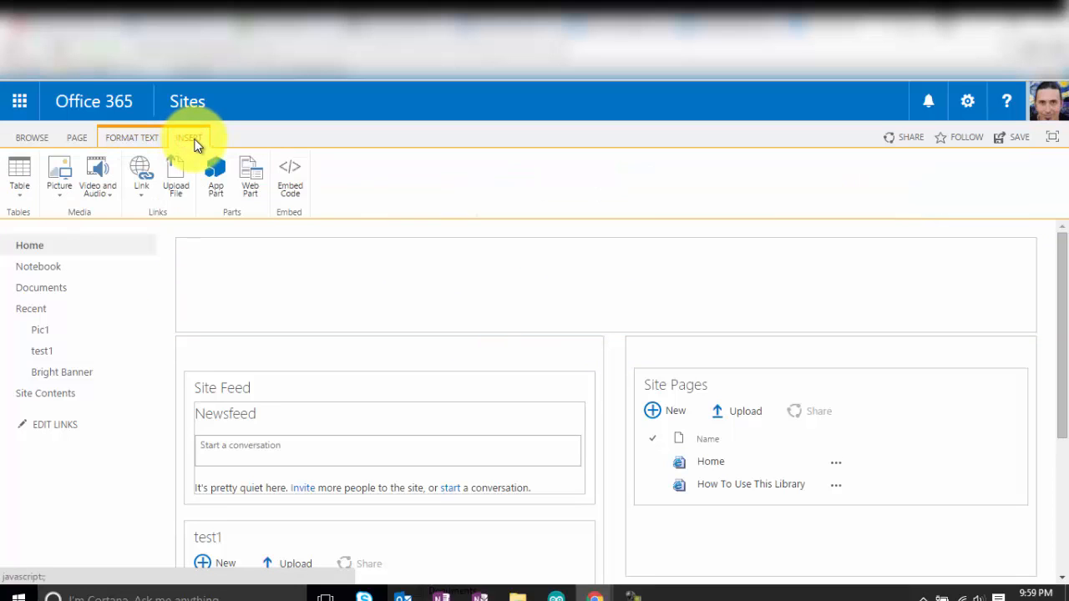
click(248, 192)
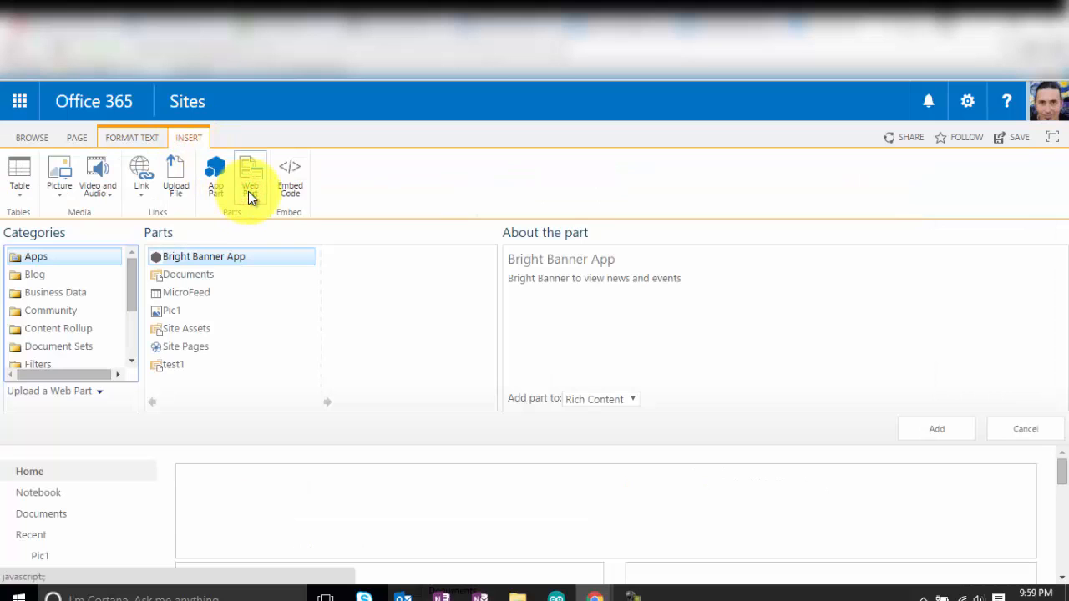
click(167, 311)
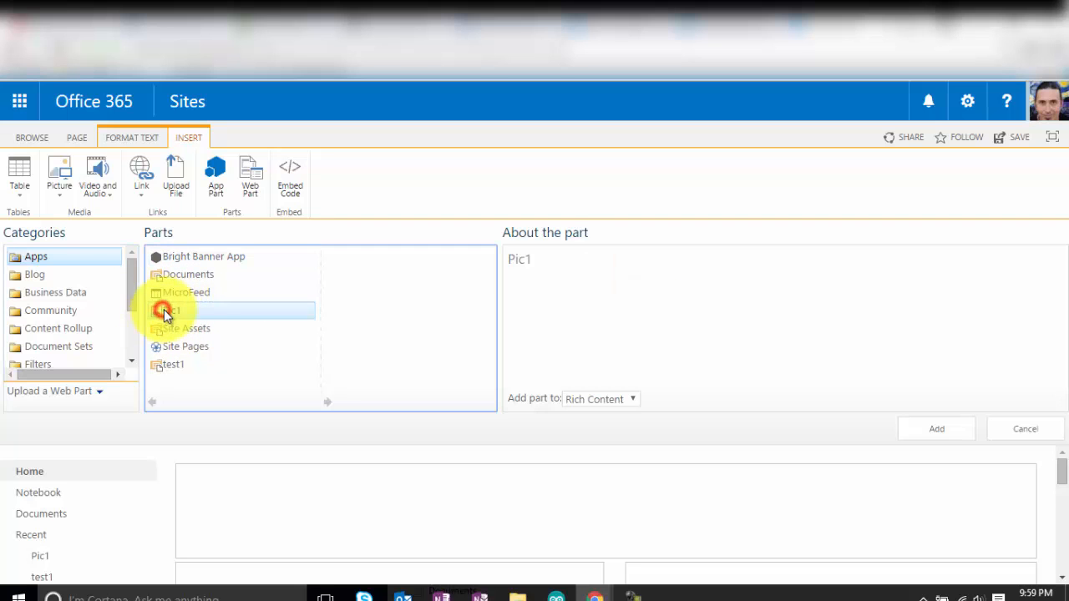
click(936, 429)
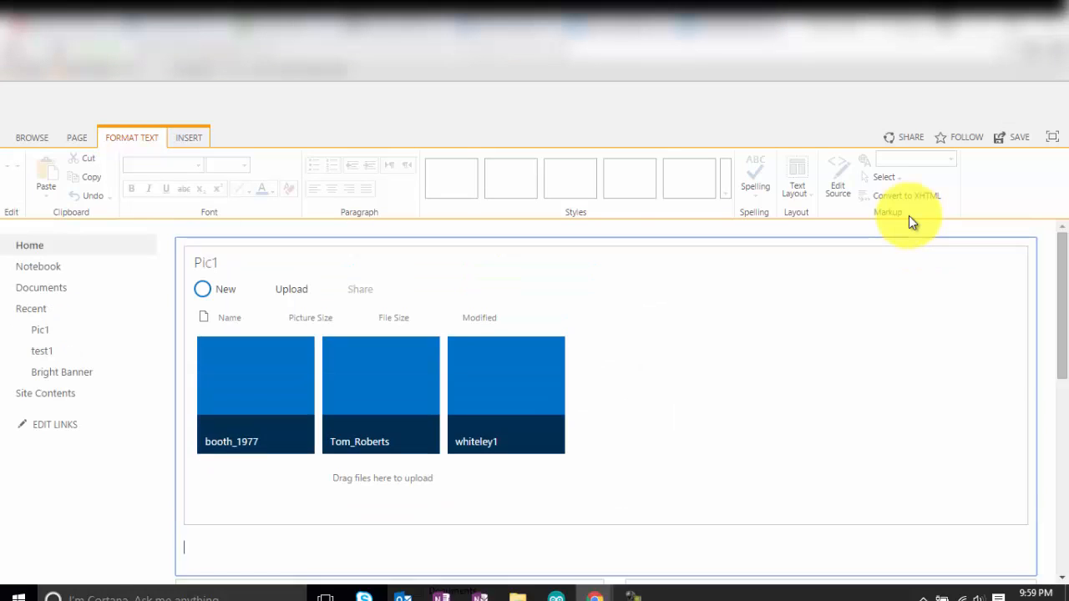
mouse_move(1062, 337)
mouse_down()
mouse_move(1064, 347)
mouse_move(1061, 334)
mouse_up()
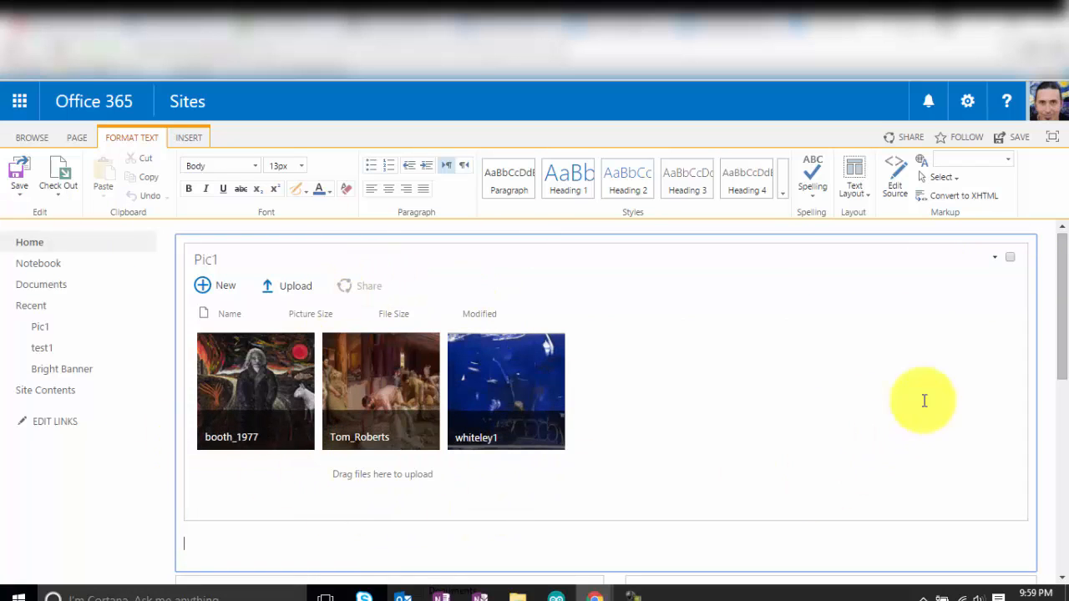
Set the Pic1 web part's Selected View to Slides and accept the view-switch warning.
click(997, 259)
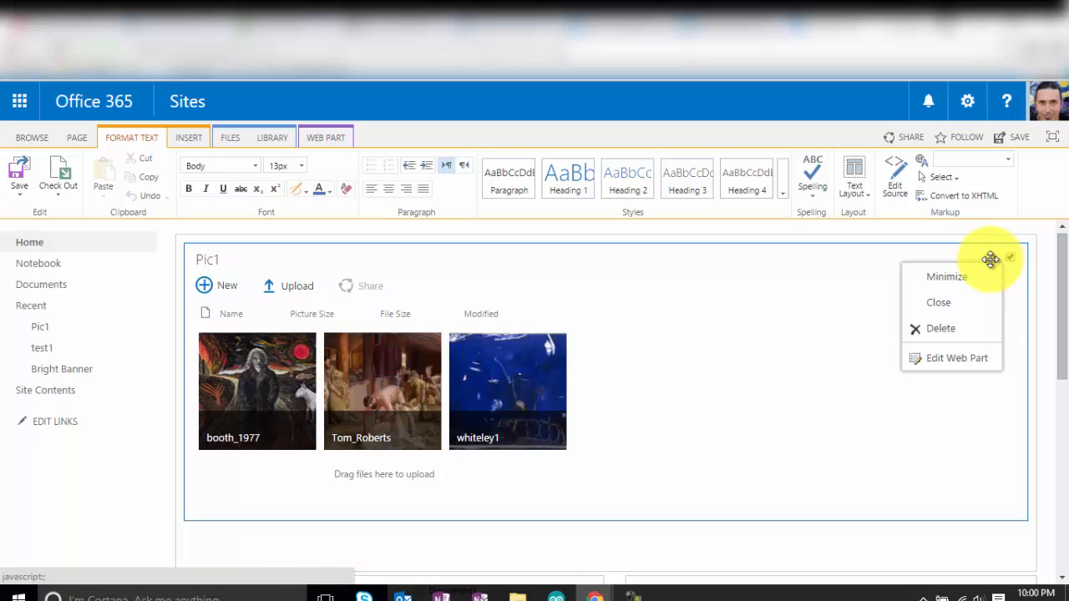
click(952, 359)
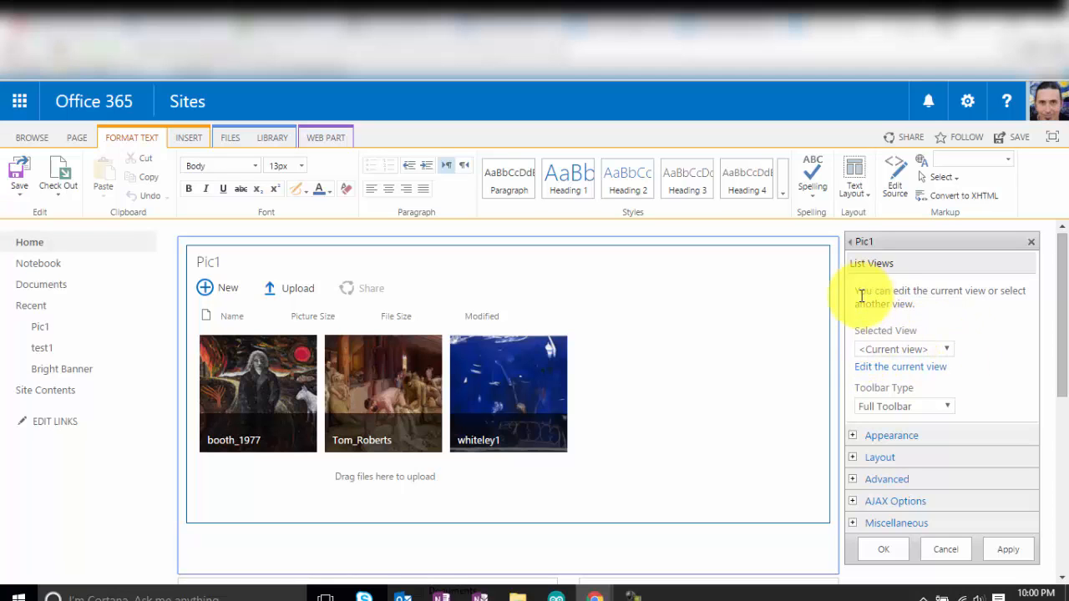
click(944, 350)
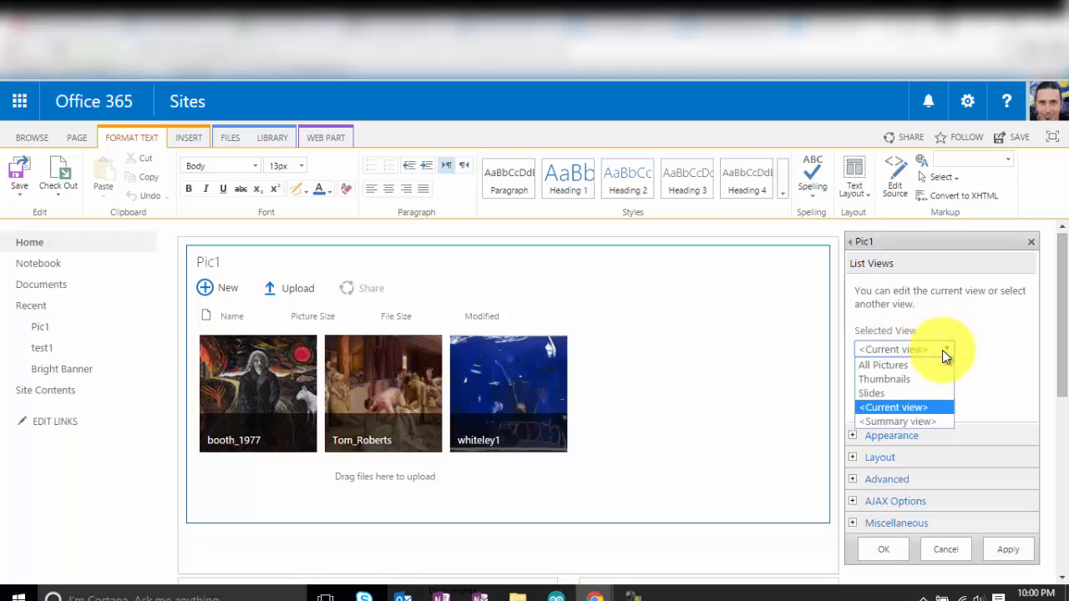
click(871, 395)
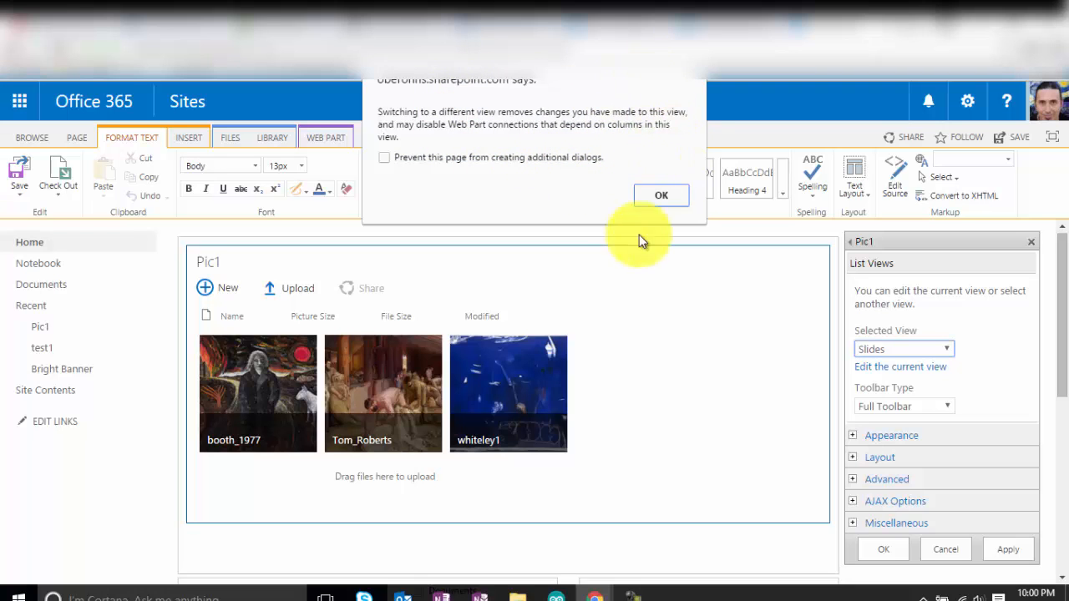
click(663, 199)
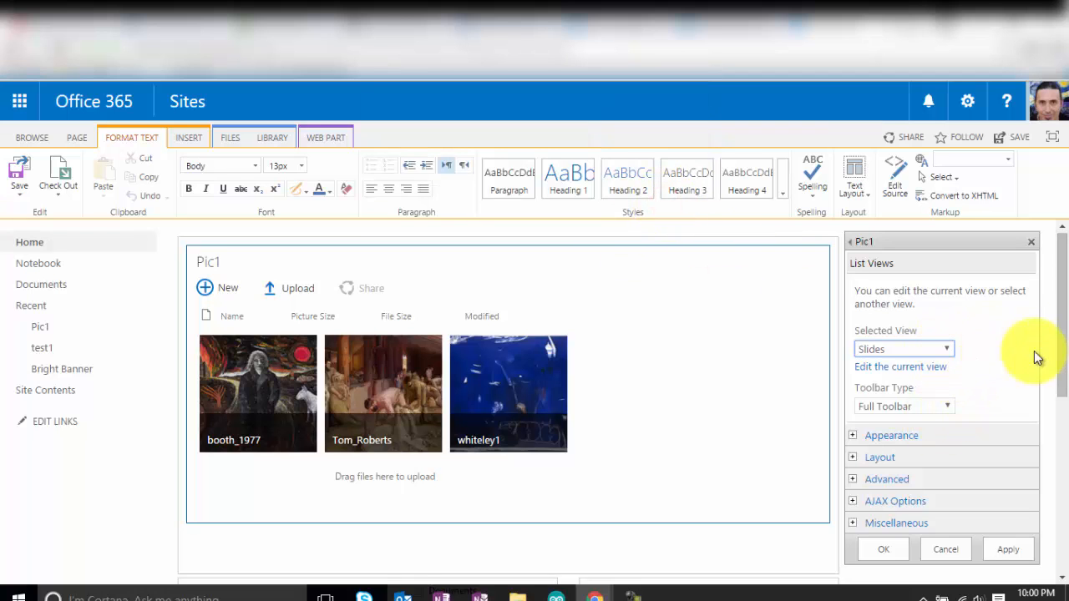
scroll(1064, 334, down, 1)
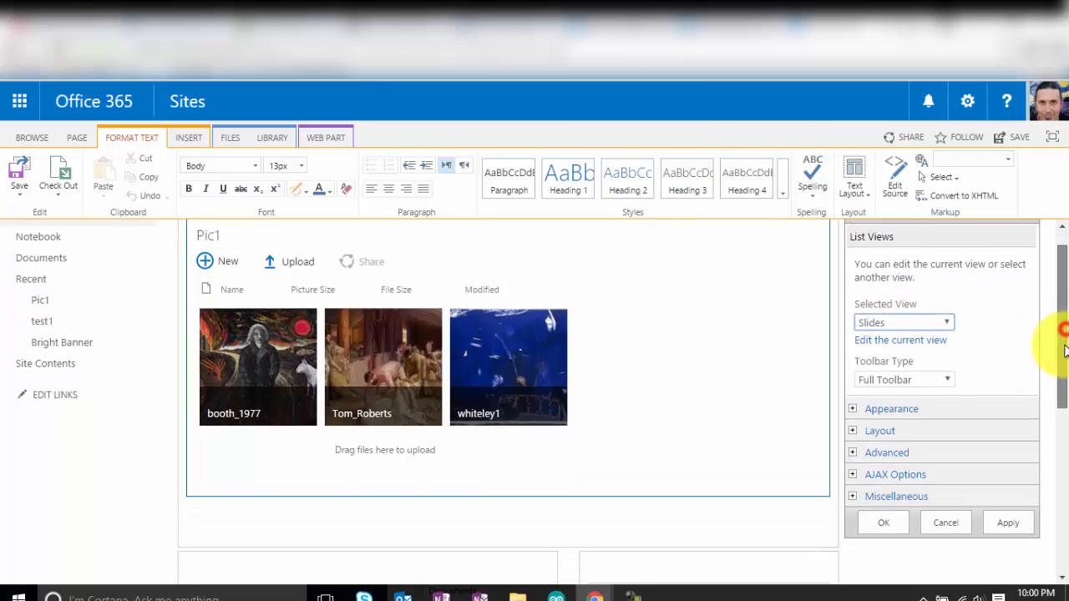
Apply the web part settings, save the home page, and advance the slideshow to Tom_Roberts.
click(883, 505)
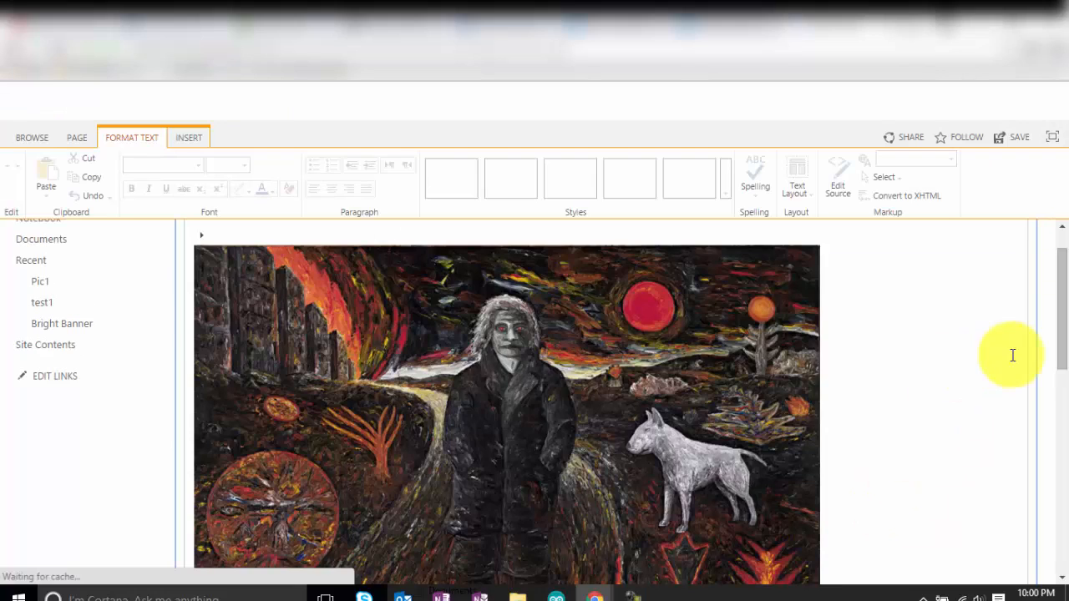
click(1005, 140)
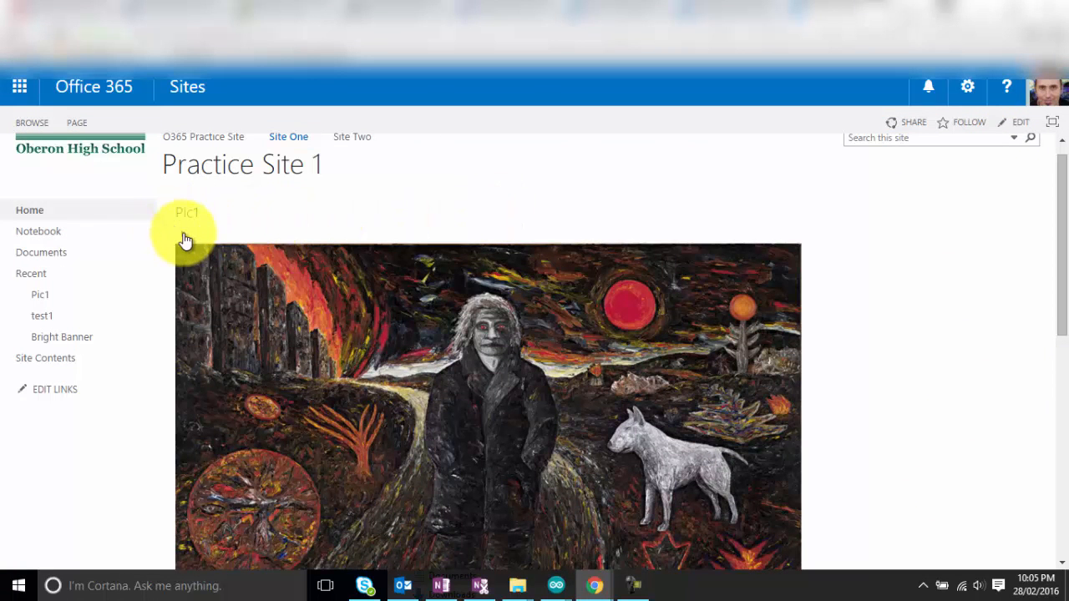
click(183, 236)
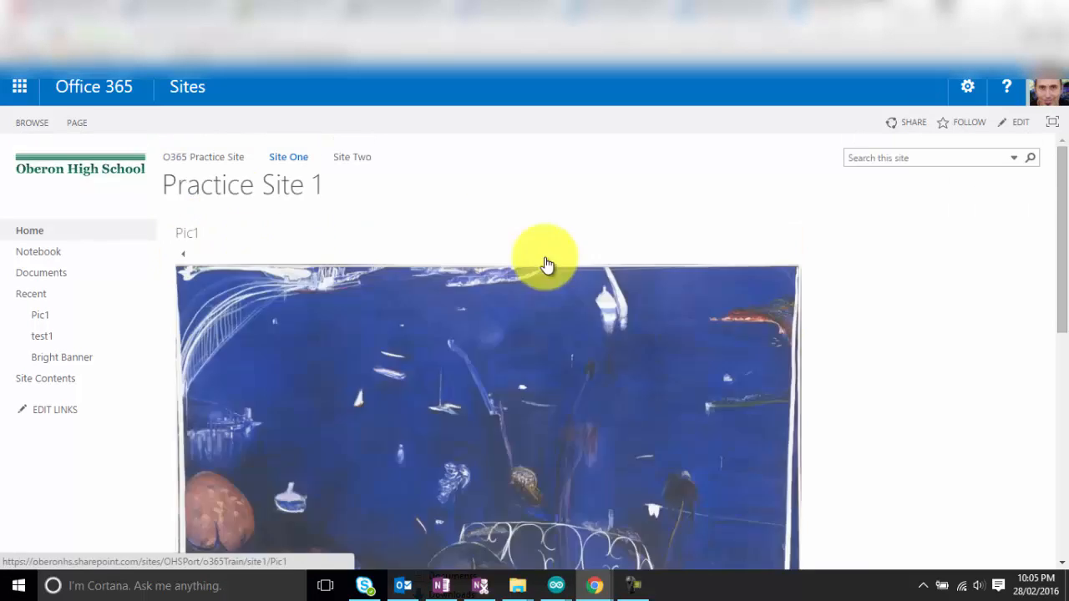
mouse_move(1063, 242)
mouse_down()
mouse_move(1050, 306)
mouse_move(1059, 338)
mouse_move(1050, 262)
mouse_up()
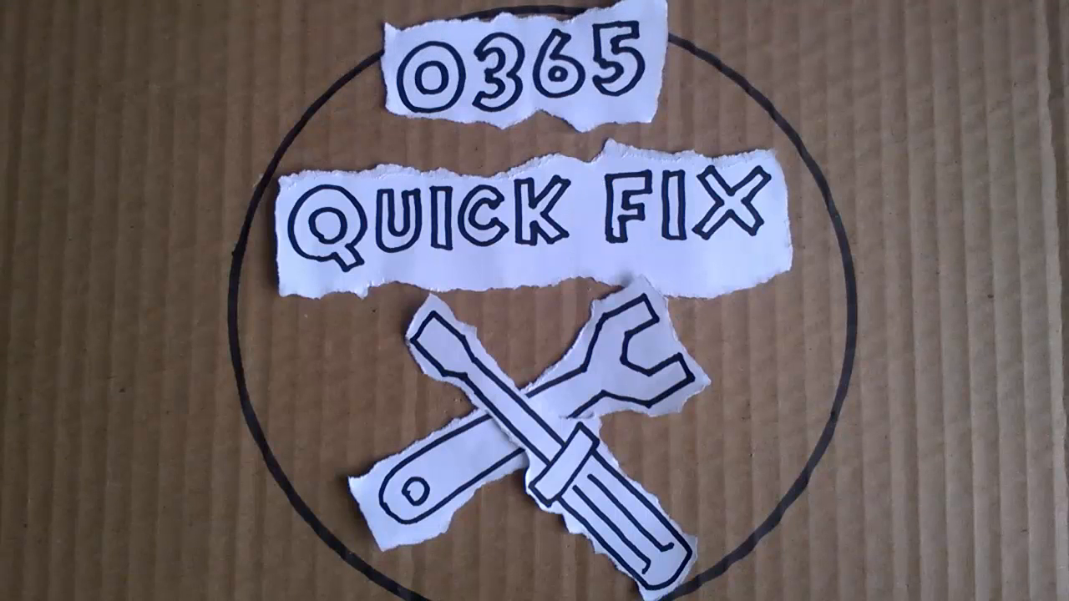